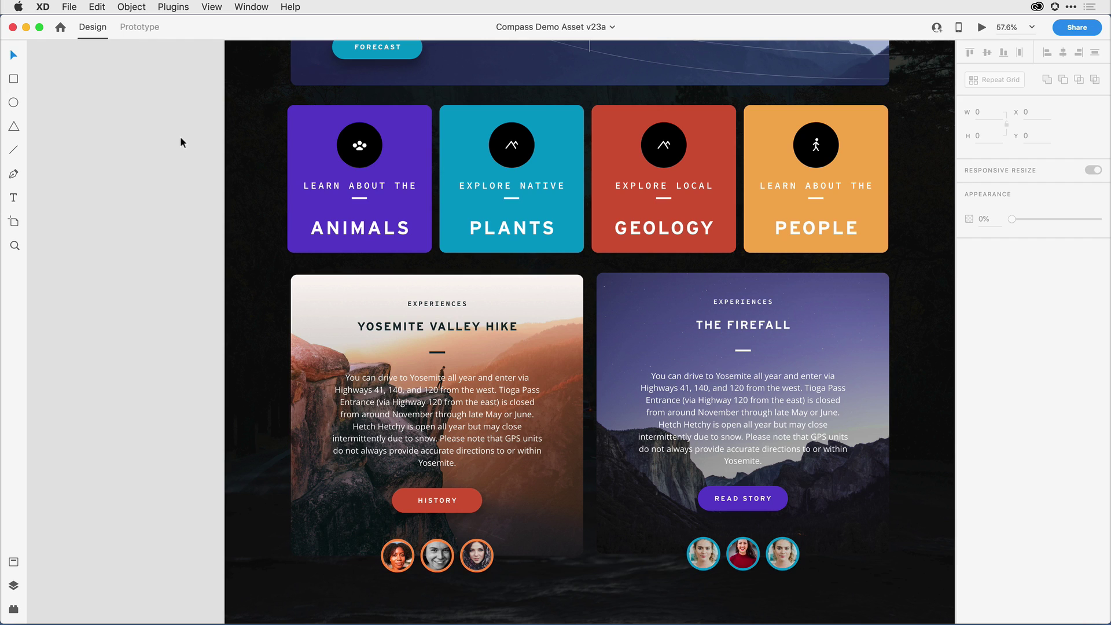
Open the ANIMALS tile's master component for editing via its right-click menu.
double_click(305, 123)
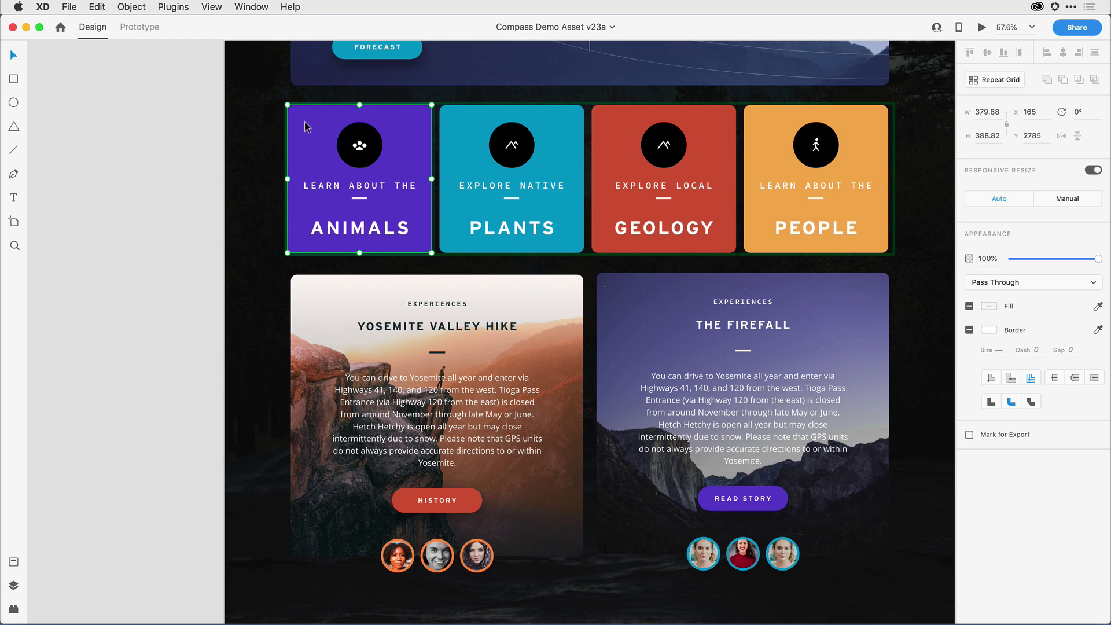
right_click(304, 122)
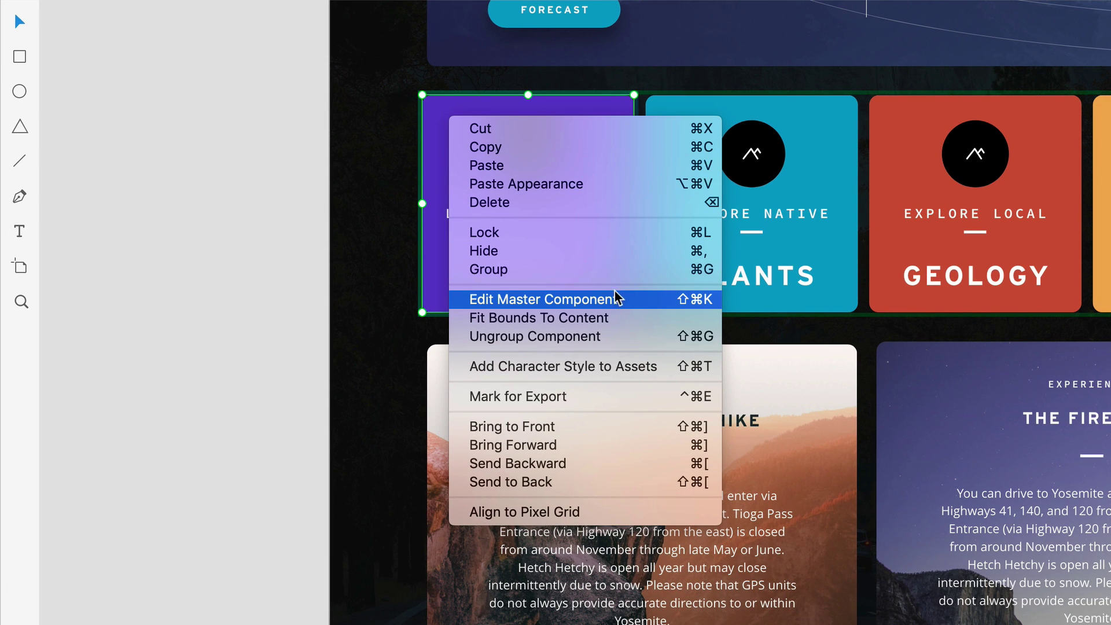
click(630, 299)
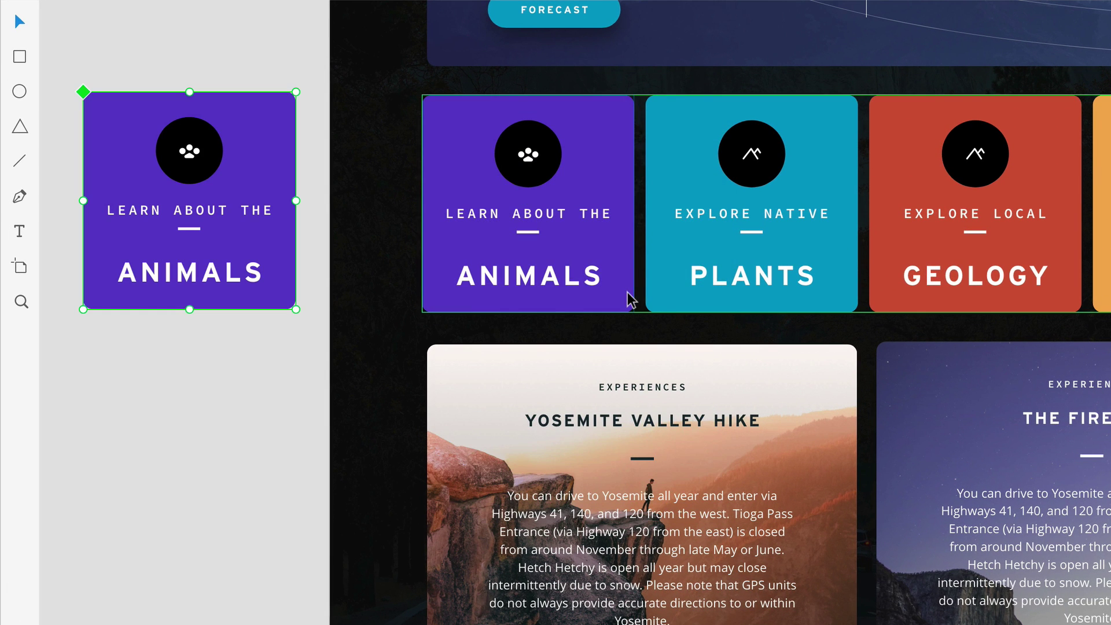
Select the master ANIMALS tile's text group and review its blend modes, keeping Pass Through.
double_click(233, 217)
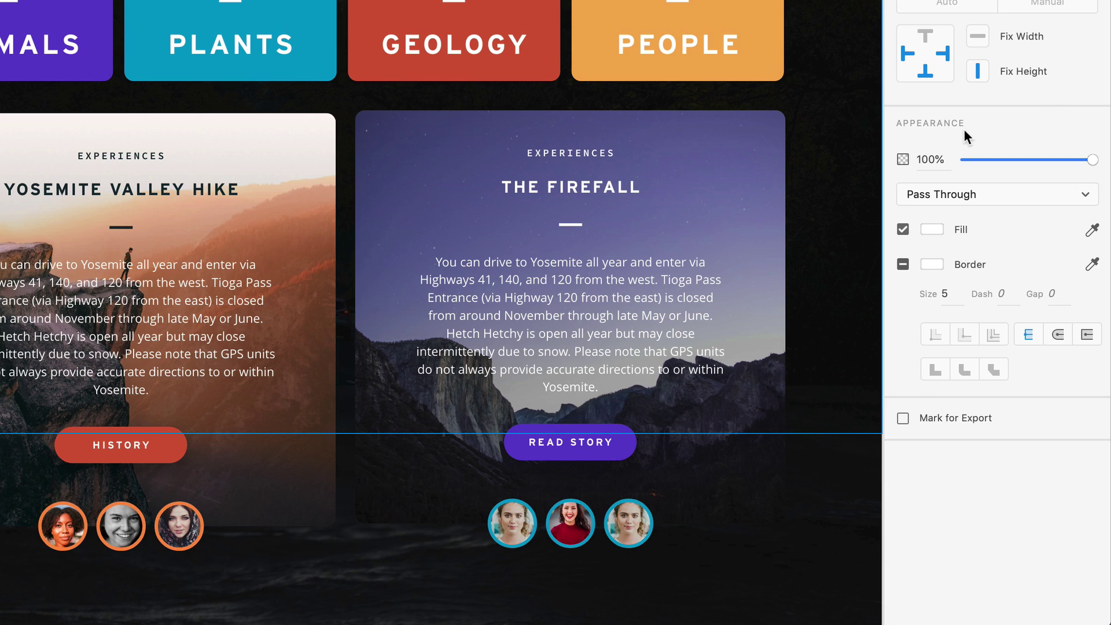
click(1018, 194)
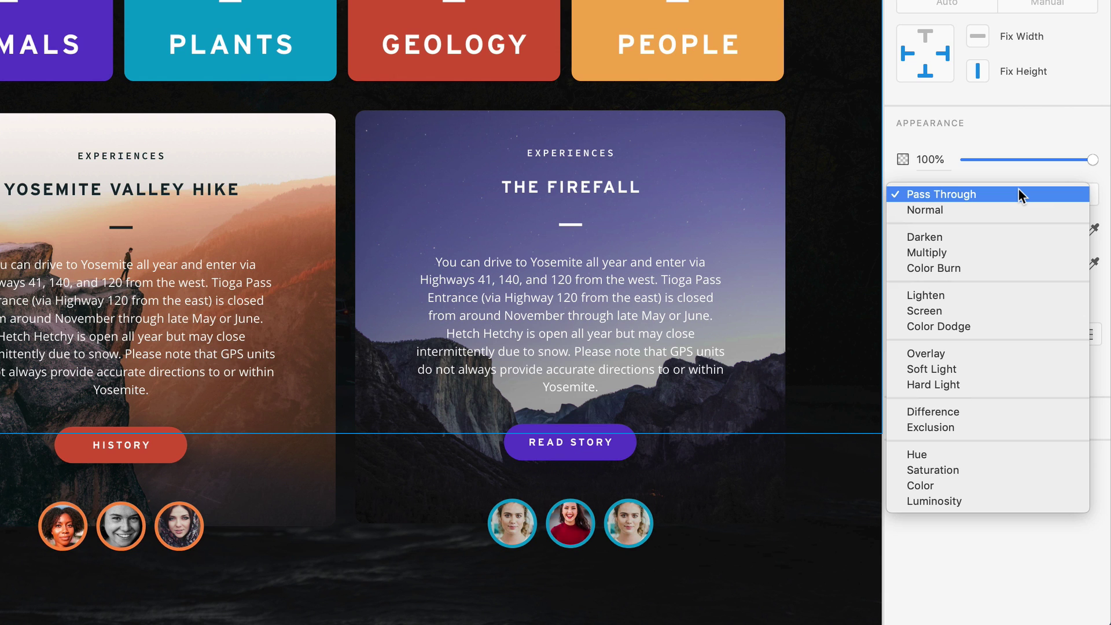
click(1019, 194)
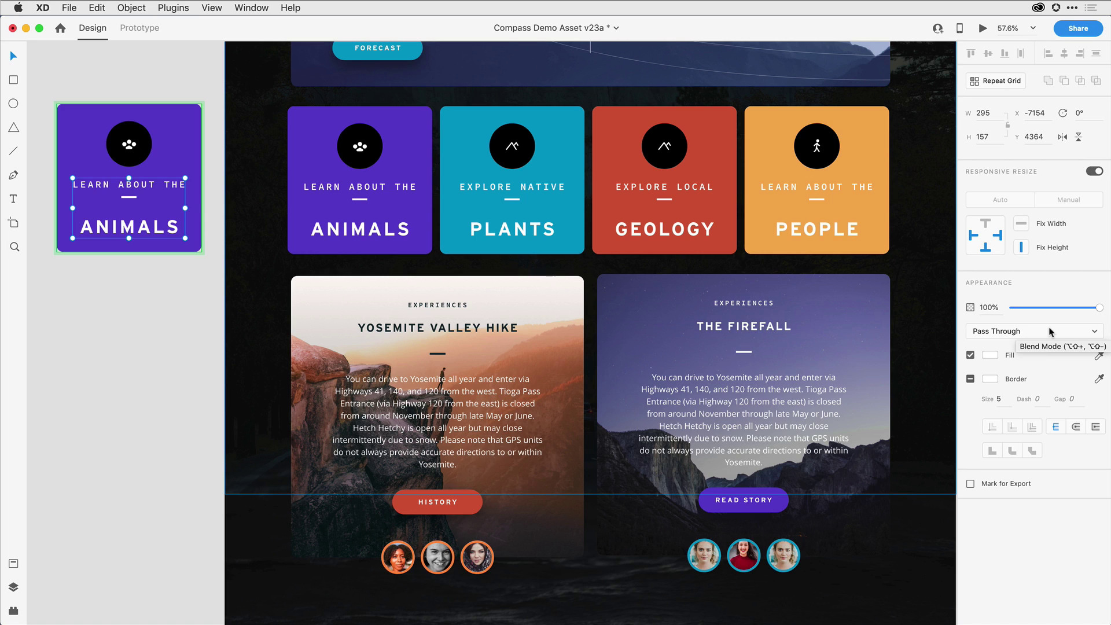
Step the text group's blend mode with Option+Shift+Plus through Darken, Multiply and Color Burn.
key(alt)
key(alt+shift+equal)
key(alt+shift+equal)
key(alt+shift+equal)
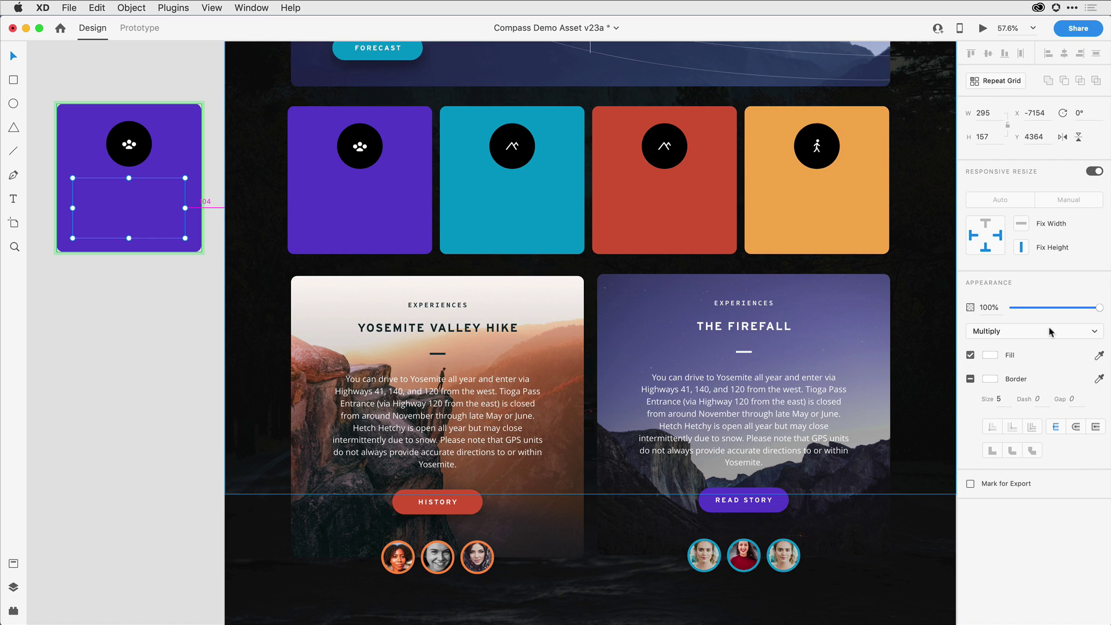
key(alt+shift+equal)
key(alt+shift+equal)
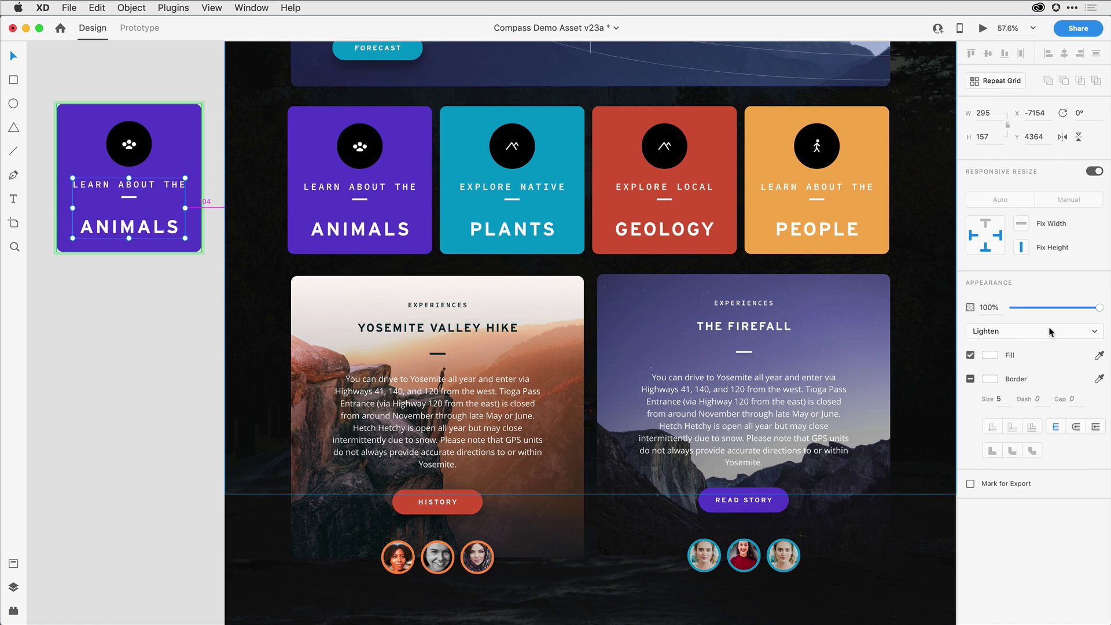
key(alt+shift+equal)
key(alt+shift+equal)
key(alt+shift+equal)
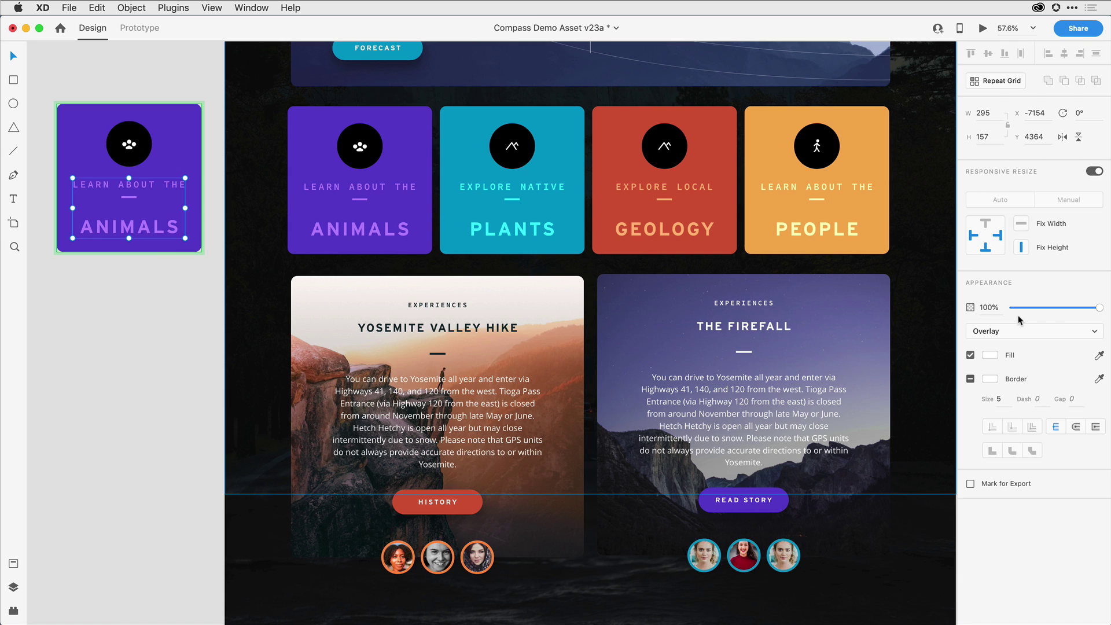
Set the text group's opacity to 90%, briefly trying 70% before settling.
key(9)
key(7)
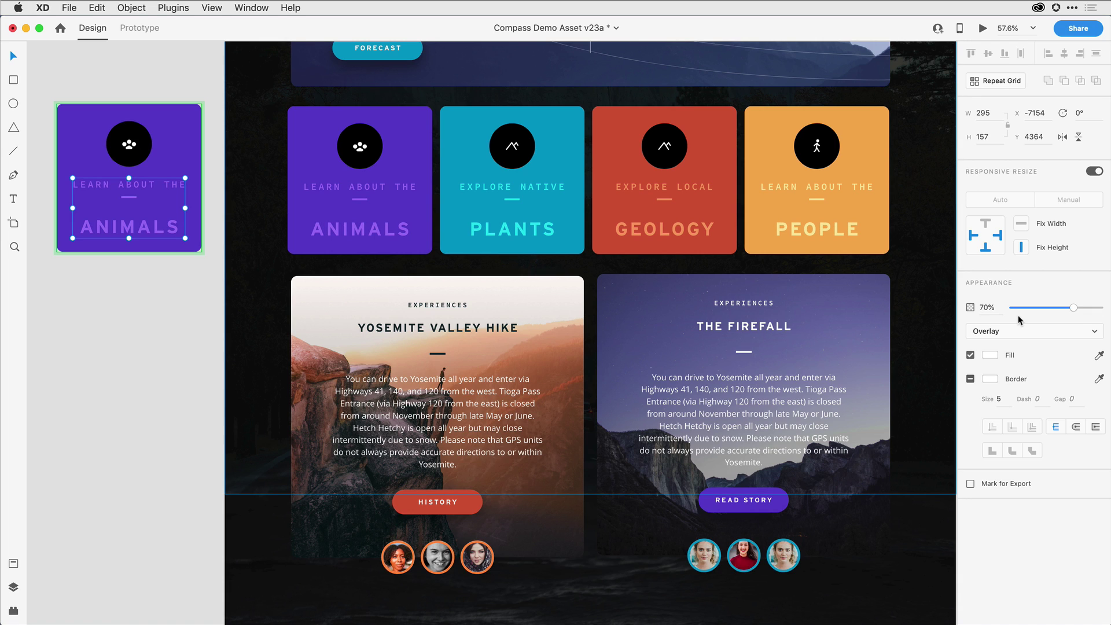
key(9)
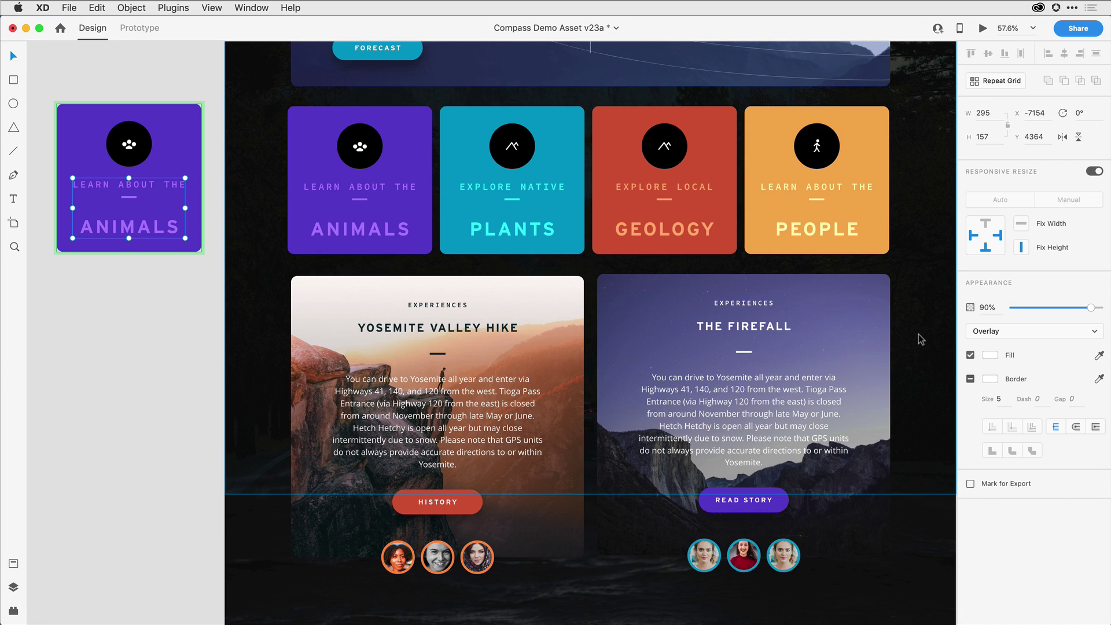
Delete the dark overlay rectangles from the Firefall and Yosemite Valley Hike cards, then reselect Firefall.
click(854, 308)
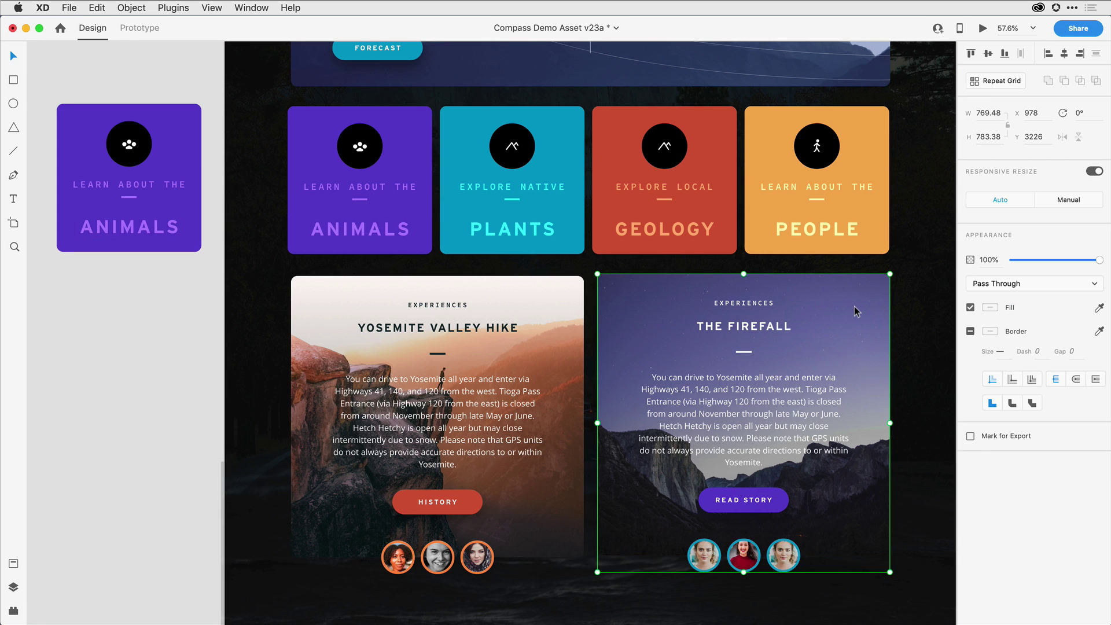
double_click(854, 307)
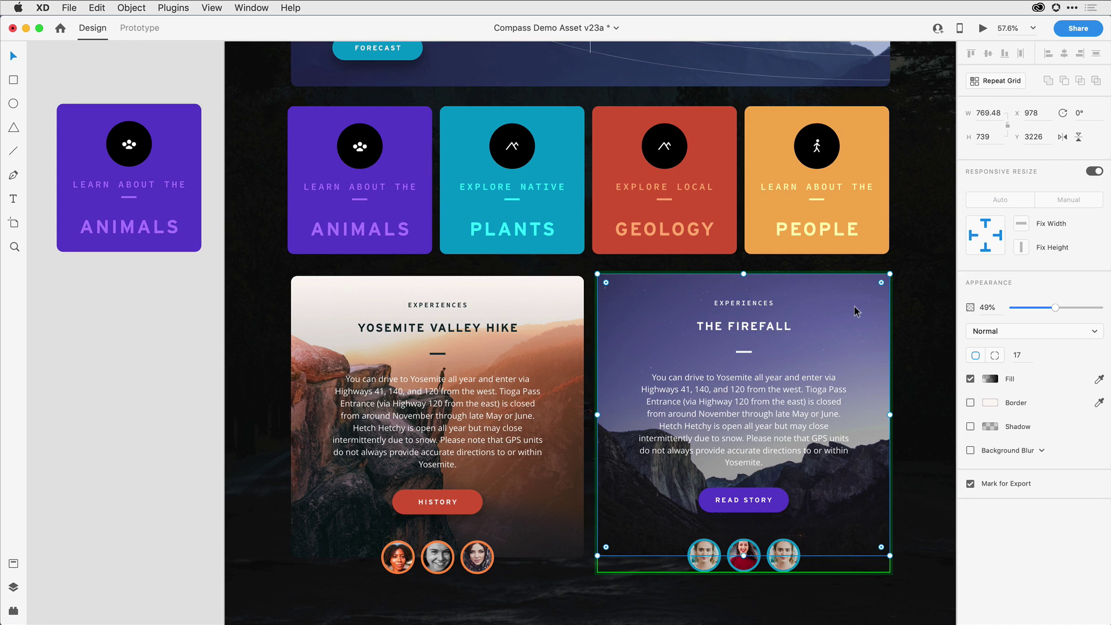
key(Delete)
click(533, 294)
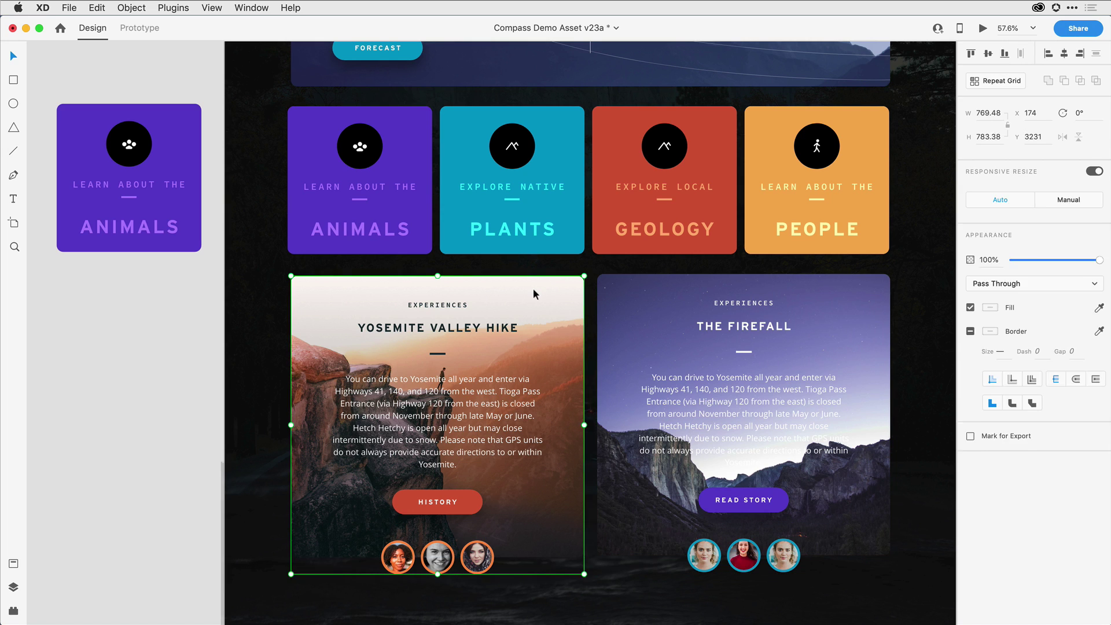
double_click(532, 294)
key(Delete)
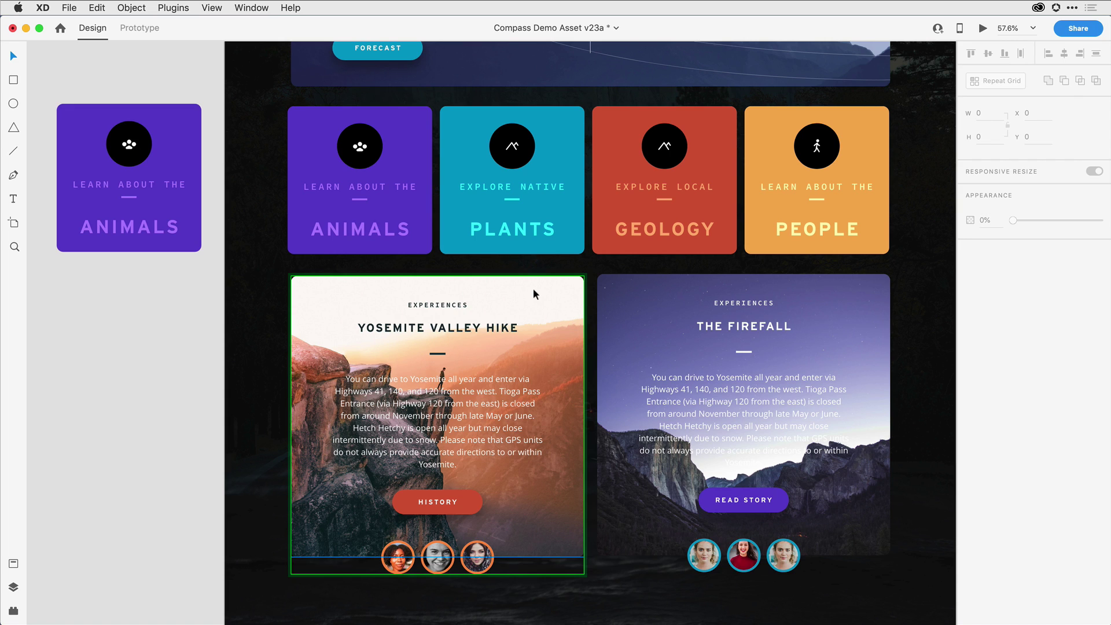
click(847, 322)
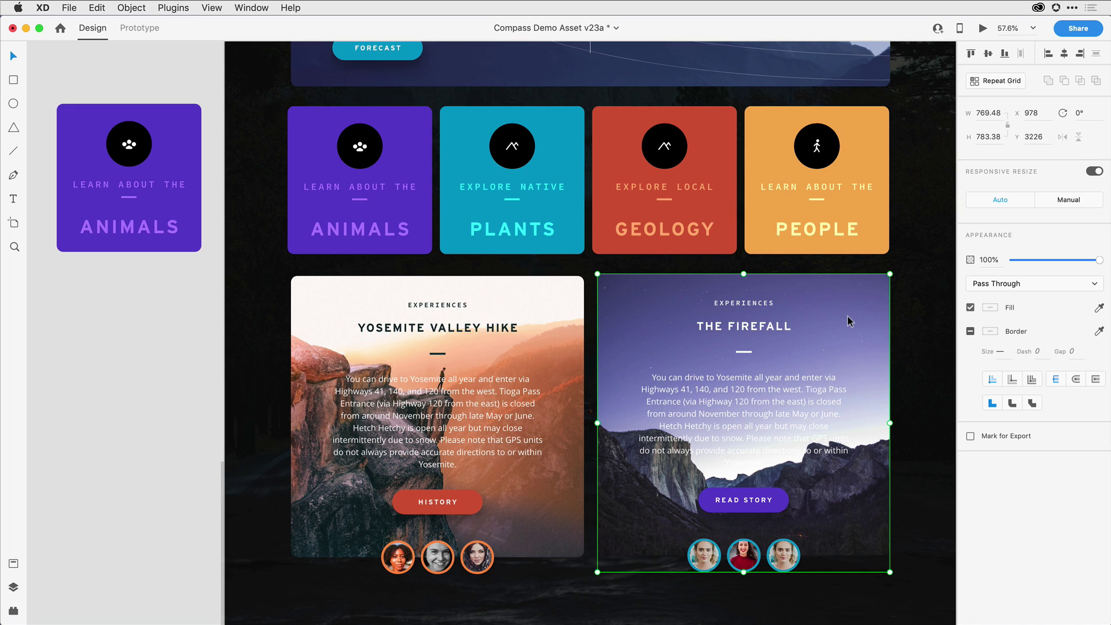
Change the Firefall card's blend mode to Hard Light, passing Color Burn along the way.
key(alt)
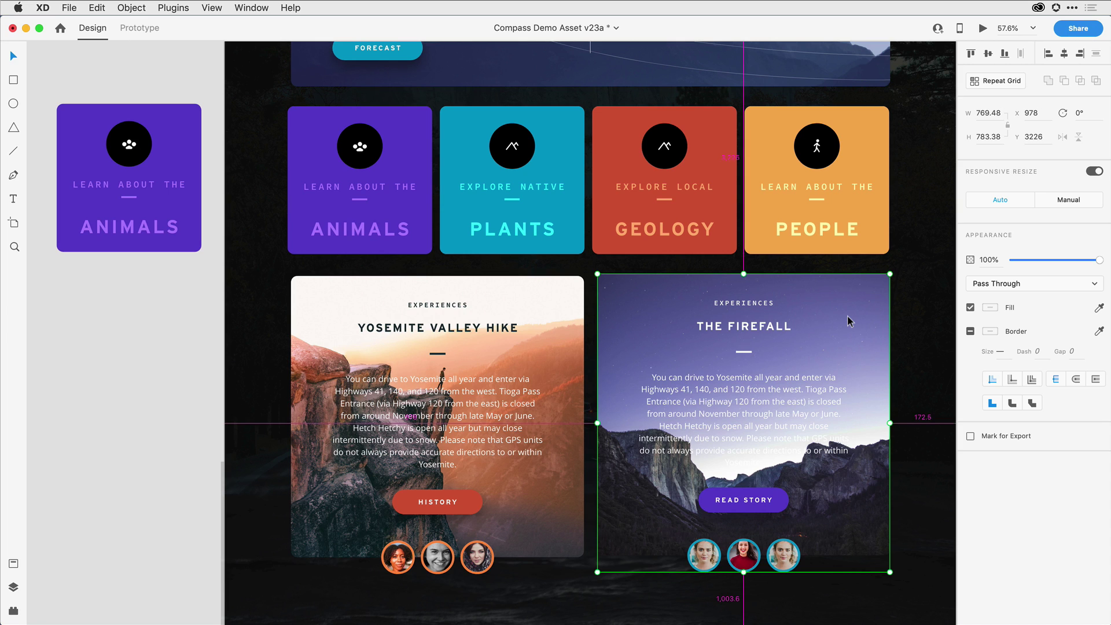
key(Down)
key(Down)
key(Down)
key(Down)
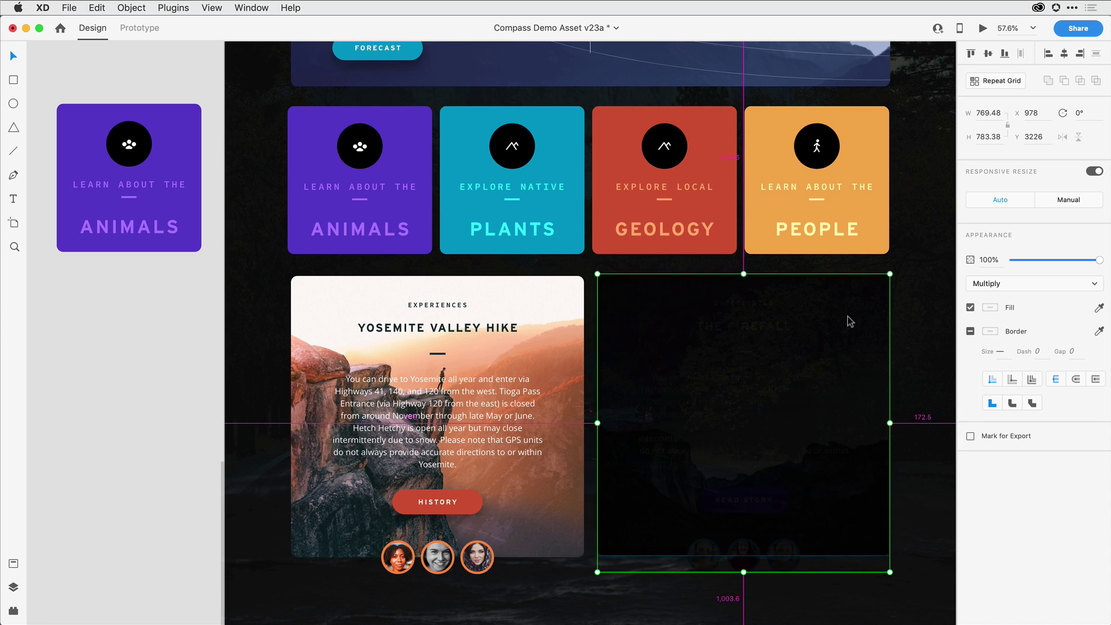
key(Down)
key(Down)
key(Down)
key(Down)
key(Down)
key(Down)
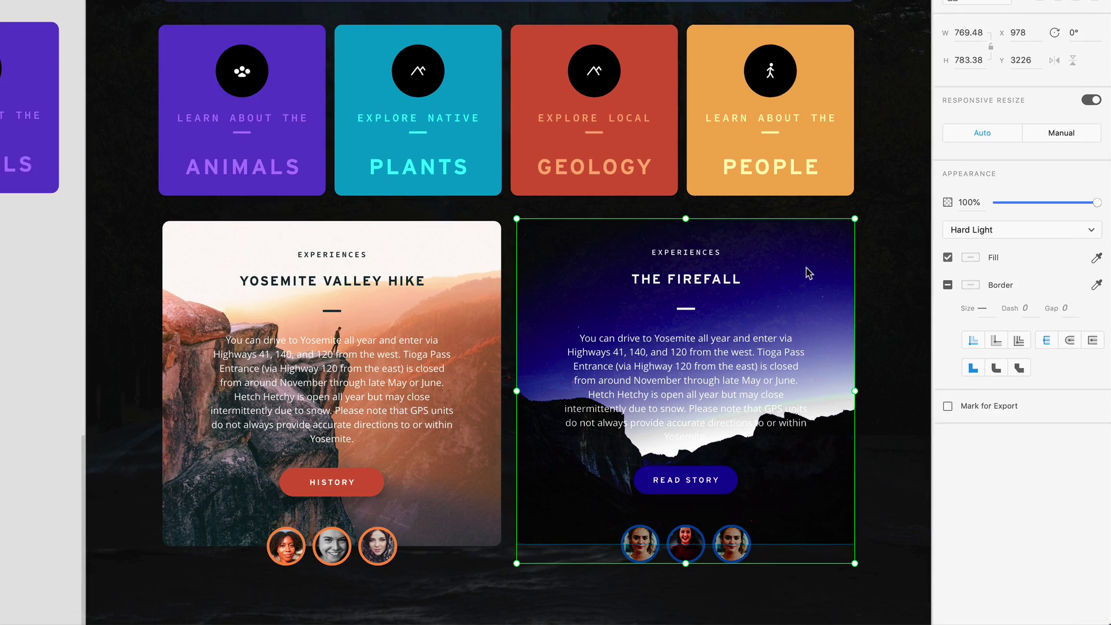
Copy the Firefall card and paste its Hard Light appearance onto the Yosemite Valley Hike card.
right_click(848, 319)
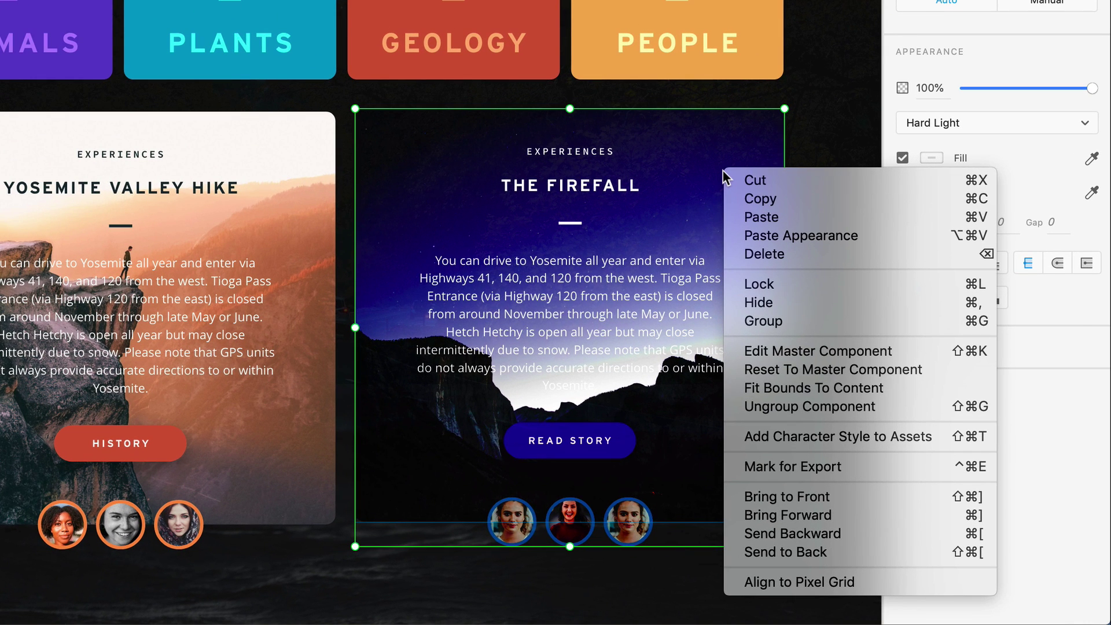
click(759, 197)
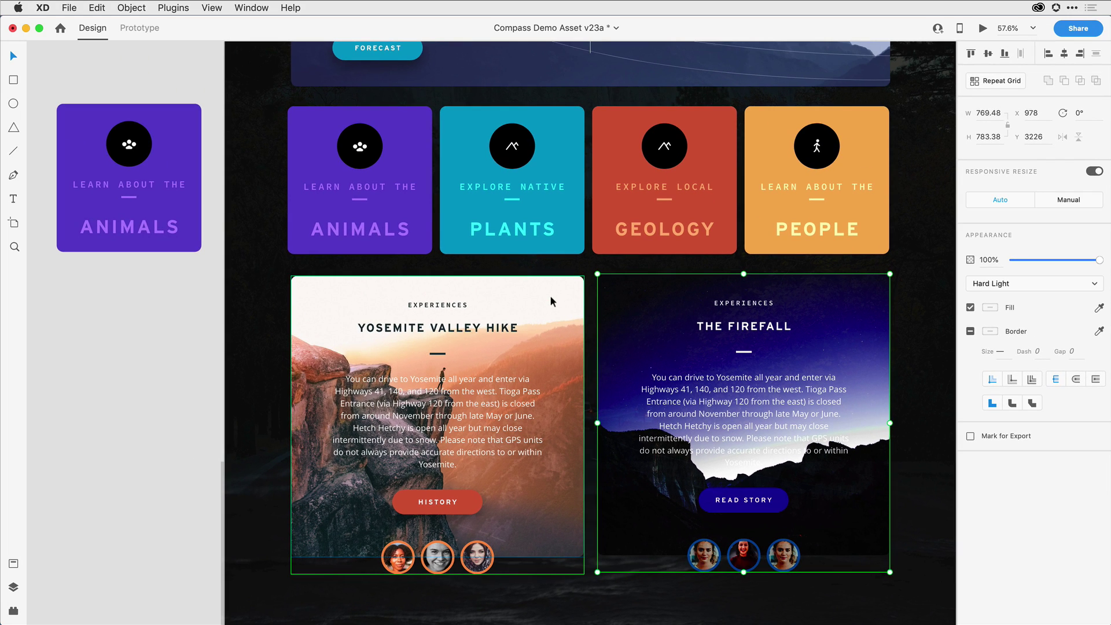
click(286, 140)
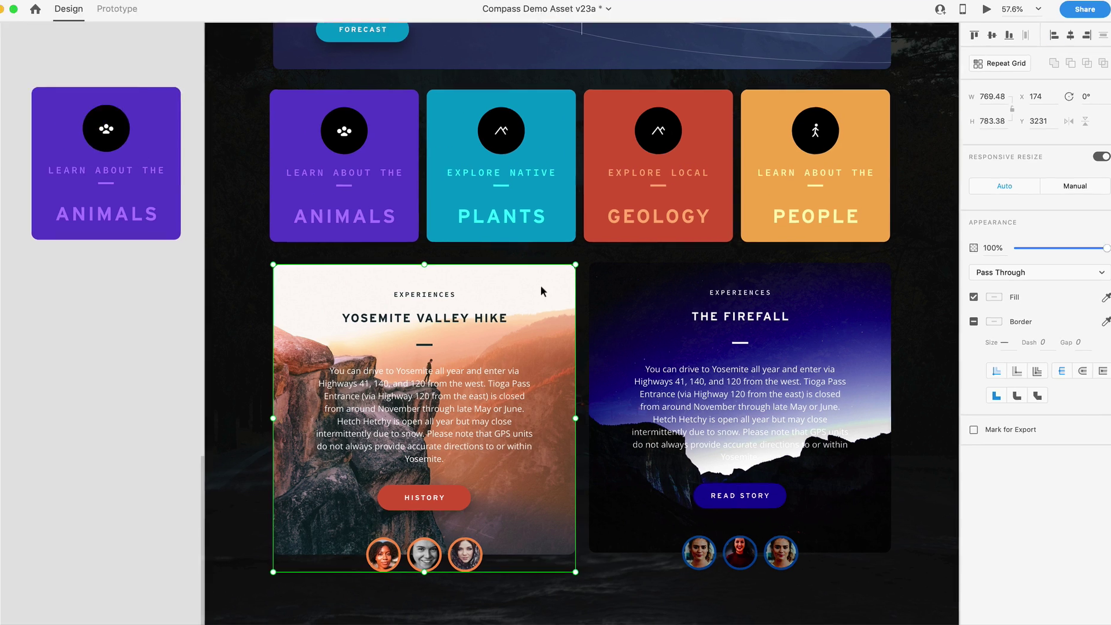
right_click(550, 297)
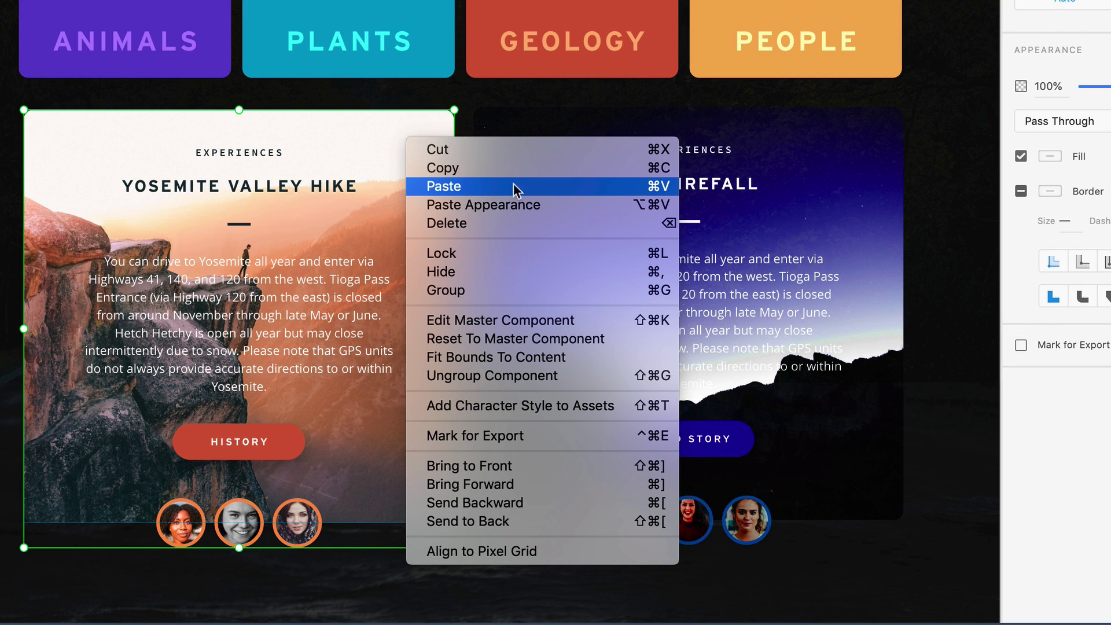
click(569, 203)
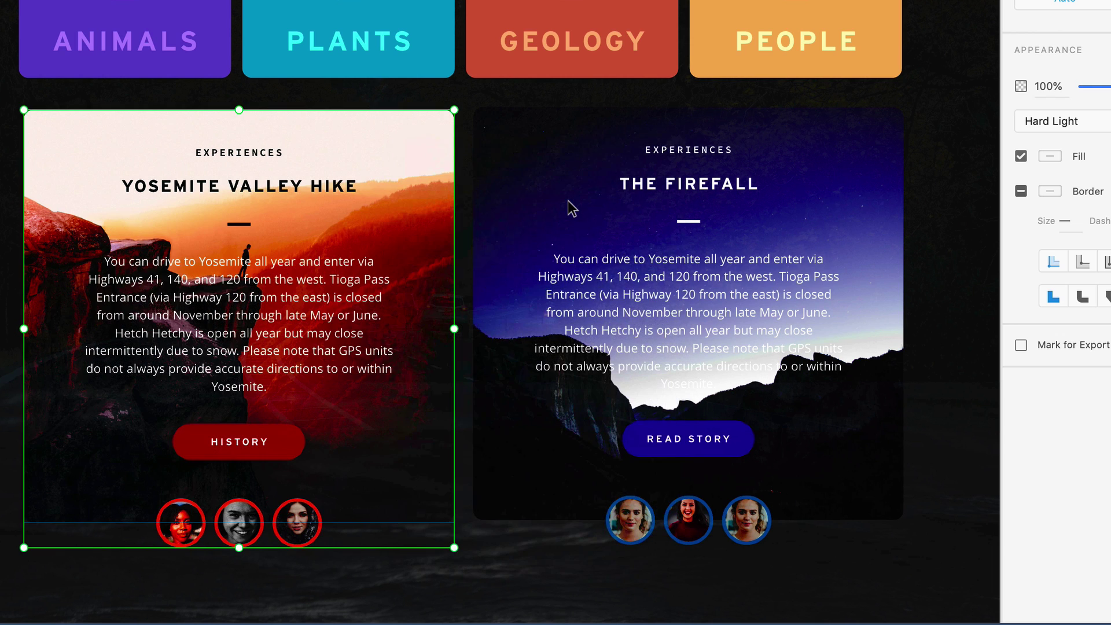